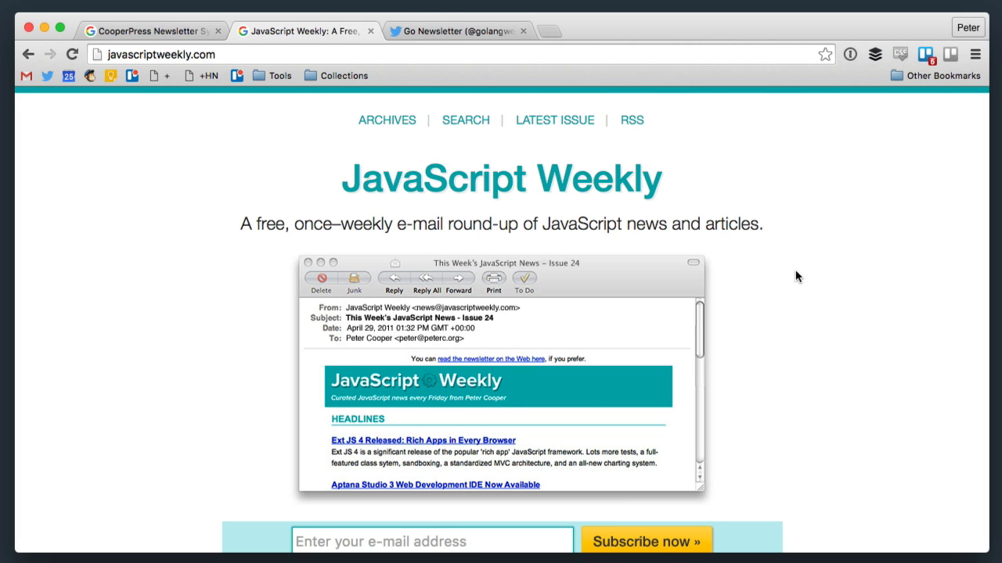
# Open JavaScript Weekly issue 276 and look through its articles, tutorials, opinion pieces and sponsored entries
pyautogui.scroll(-5, 796, 277)
pyautogui.click(426, 366)
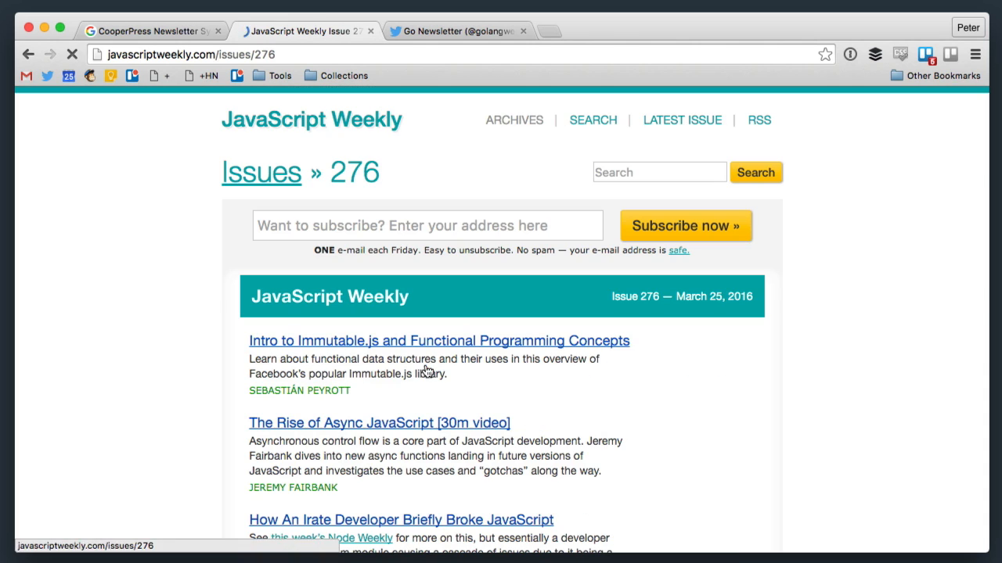
pyautogui.scroll(-4, 470, 342)
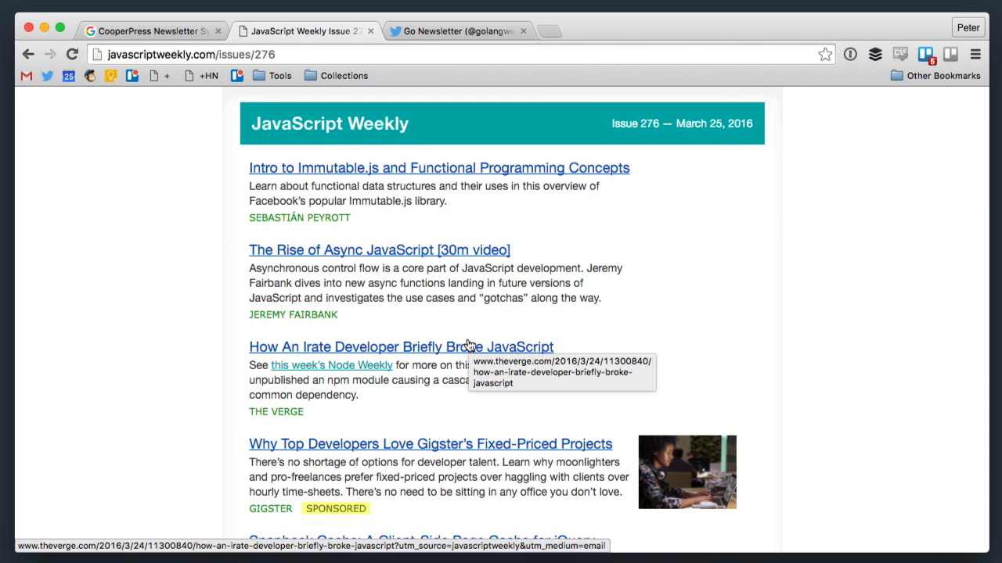
pyautogui.scroll(-2, 915, 383)
pyautogui.scroll(-15, 920, 384)
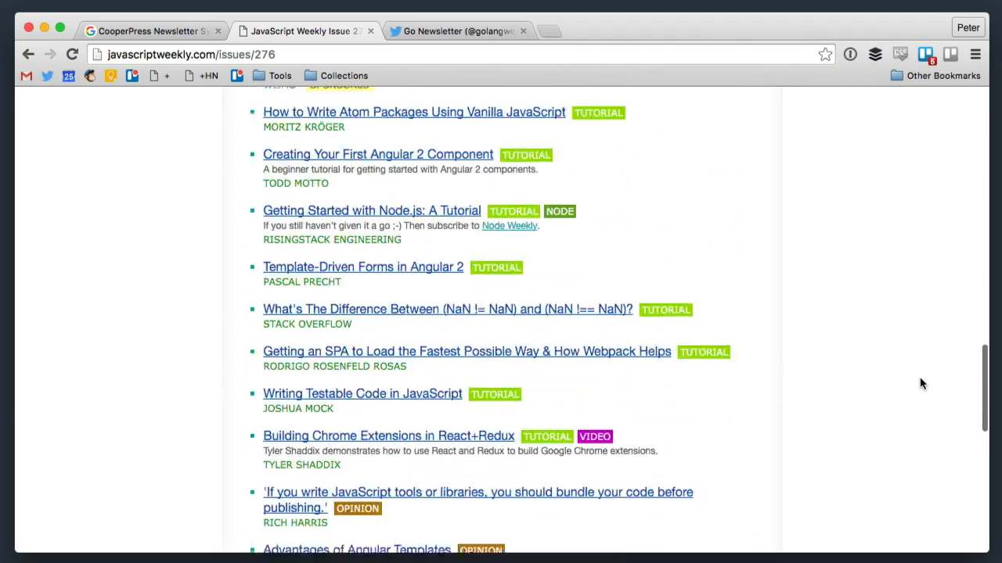
pyautogui.scroll(-8, 920, 383)
pyautogui.scroll(2, 920, 384)
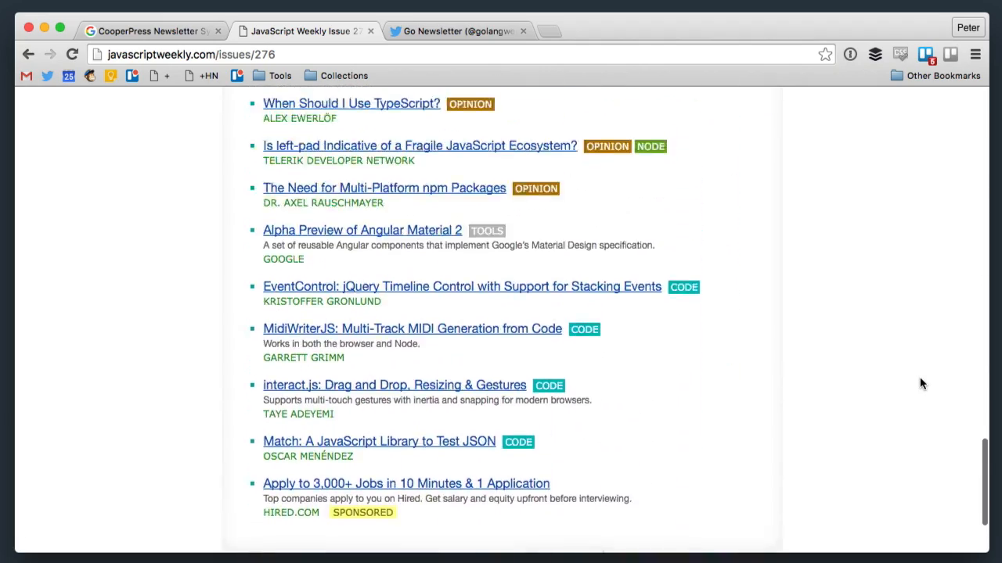
pyautogui.scroll(20, 920, 384)
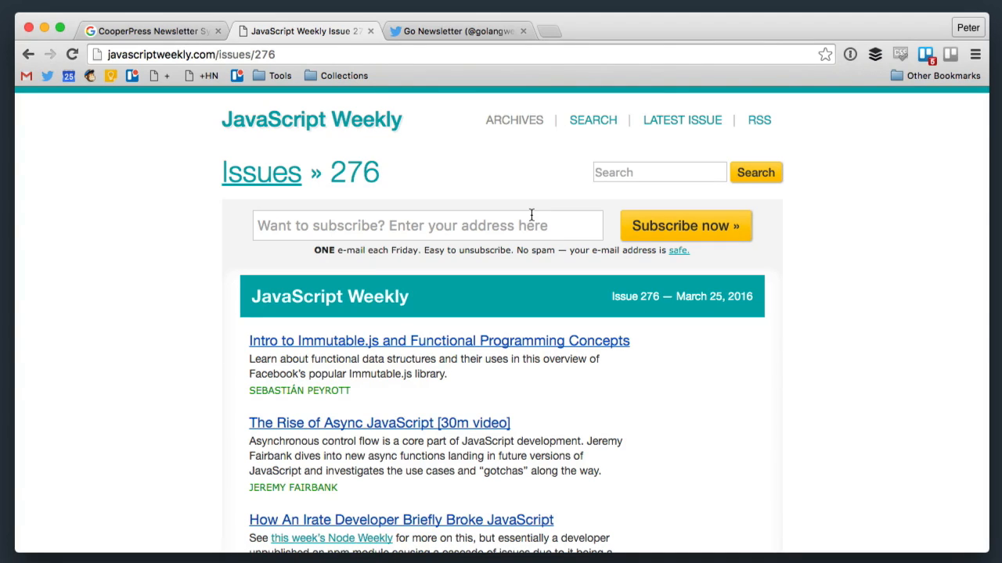
# Switch to the CooperPress newsletter system and examine the submitted items, their publication tags and their colour-coded statuses
pyautogui.click(111, 29)
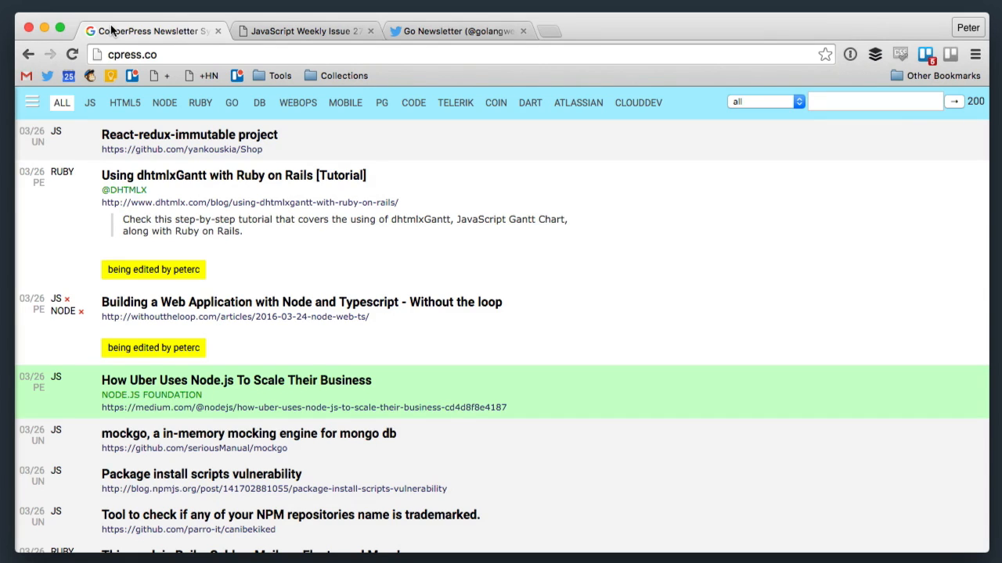
pyautogui.moveTo(163, 265)
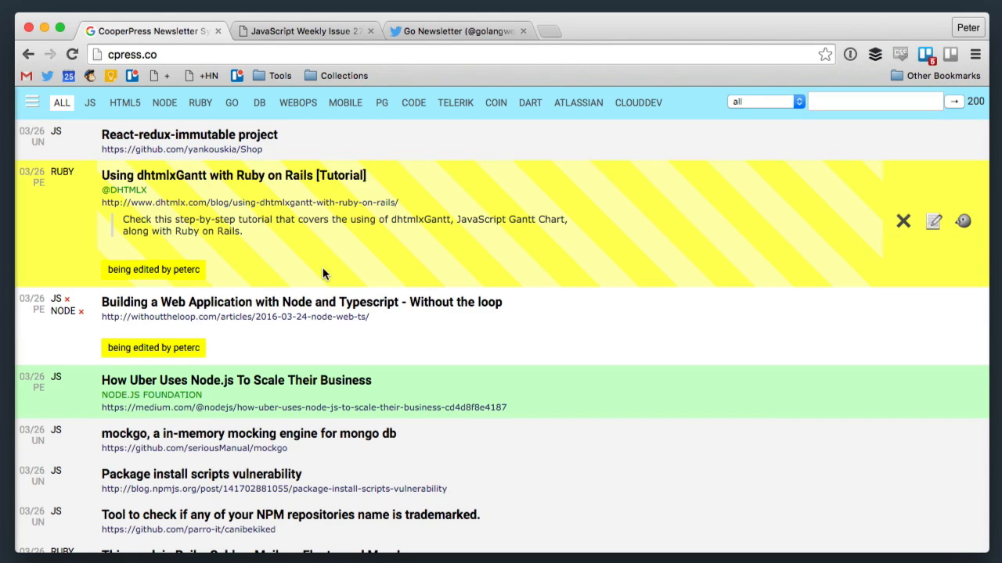
pyautogui.moveTo(485, 139)
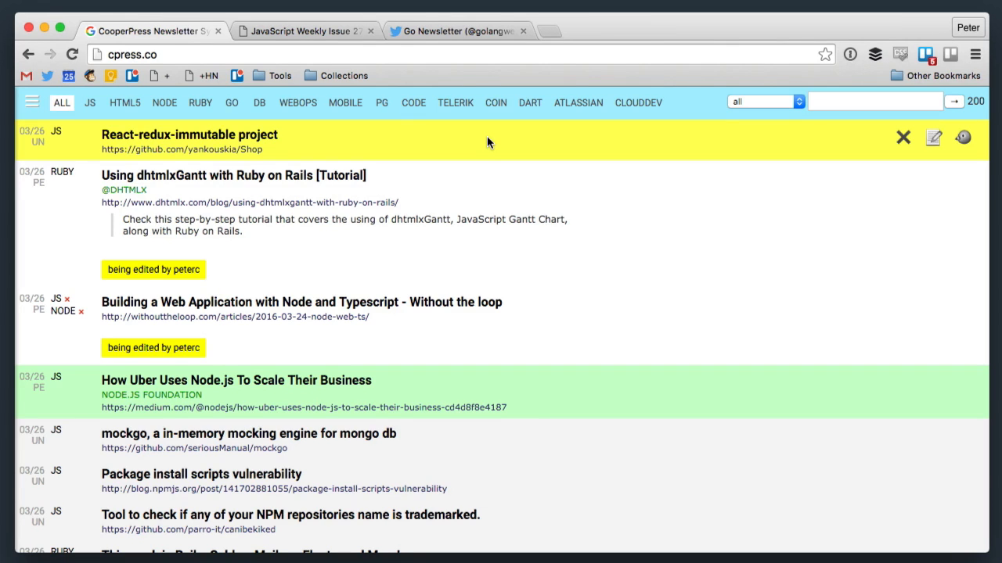
pyautogui.moveTo(308, 359)
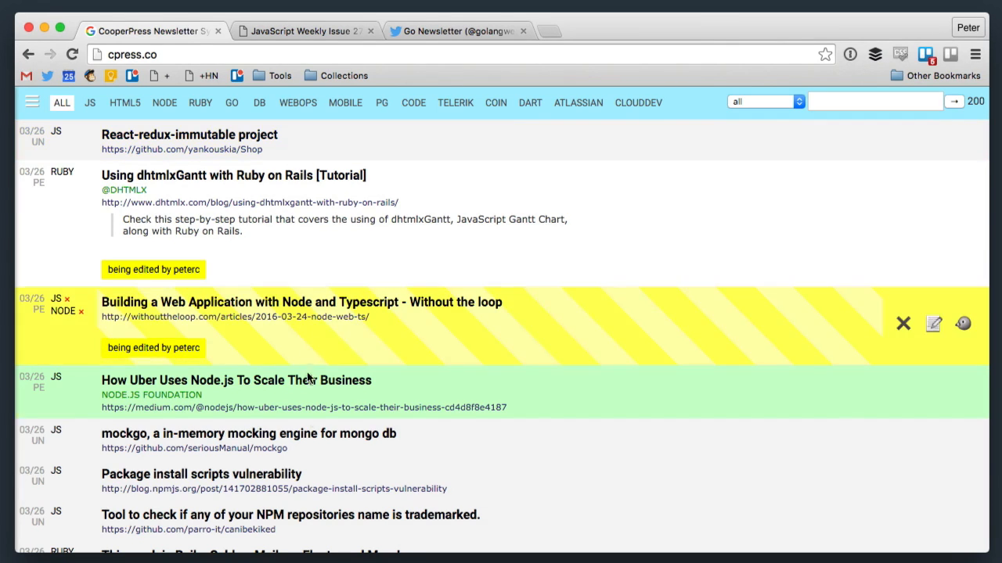
pyautogui.moveTo(406, 137)
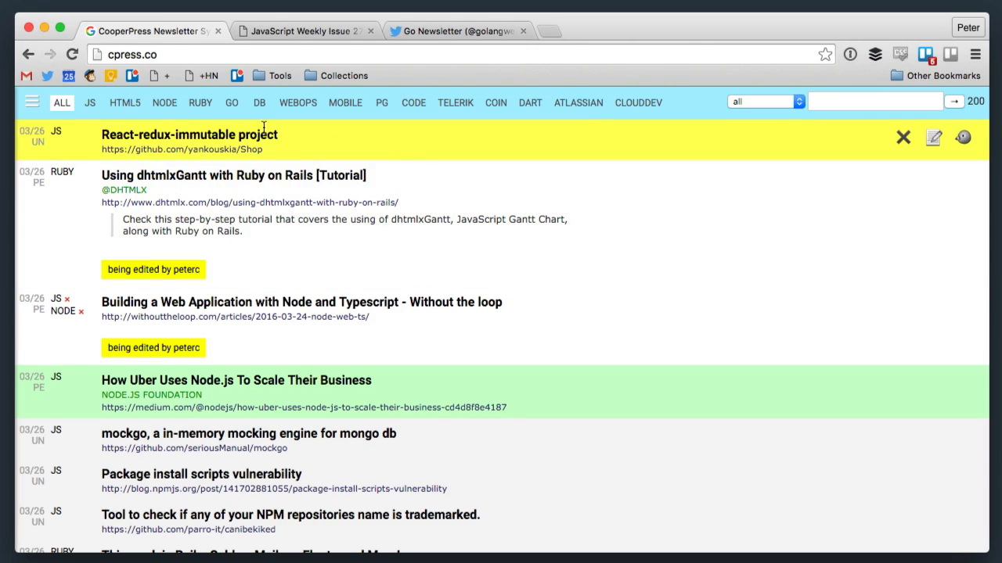
pyautogui.moveTo(267, 245)
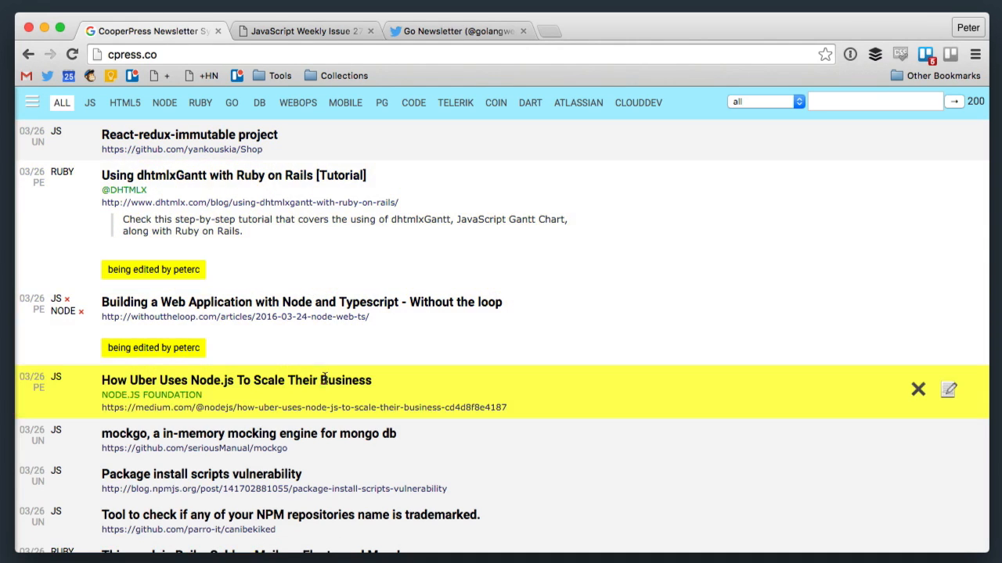
pyautogui.moveTo(558, 413)
# Open the title and the source of "How Uber Uses Node.js To Scale Their Business" for inline editing and close each one
pyautogui.doubleClick(244, 381)
pyautogui.click(427, 384)
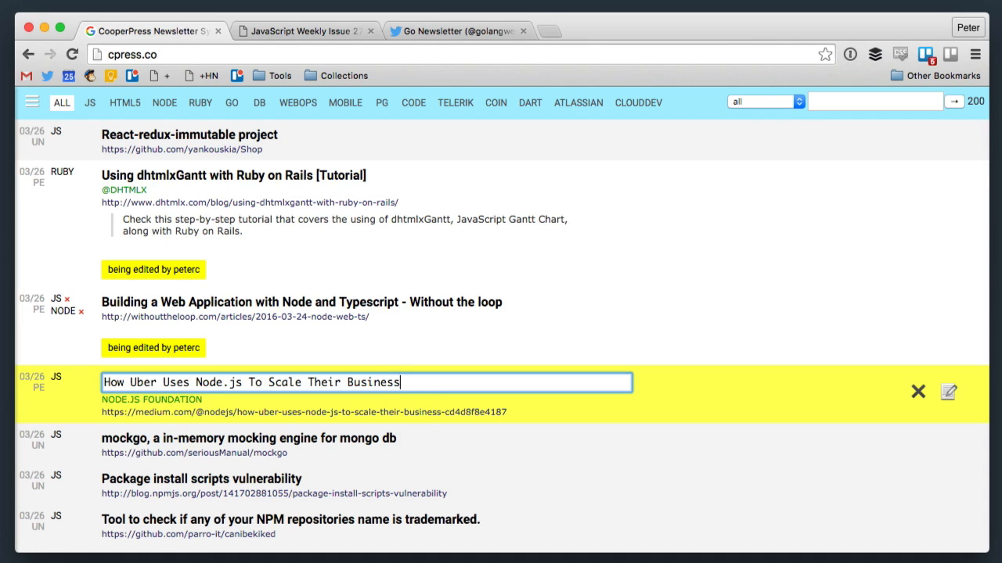
pyautogui.press('Return')
pyautogui.doubleClick(168, 396)
pyautogui.click(226, 399)
pyautogui.press('Return')
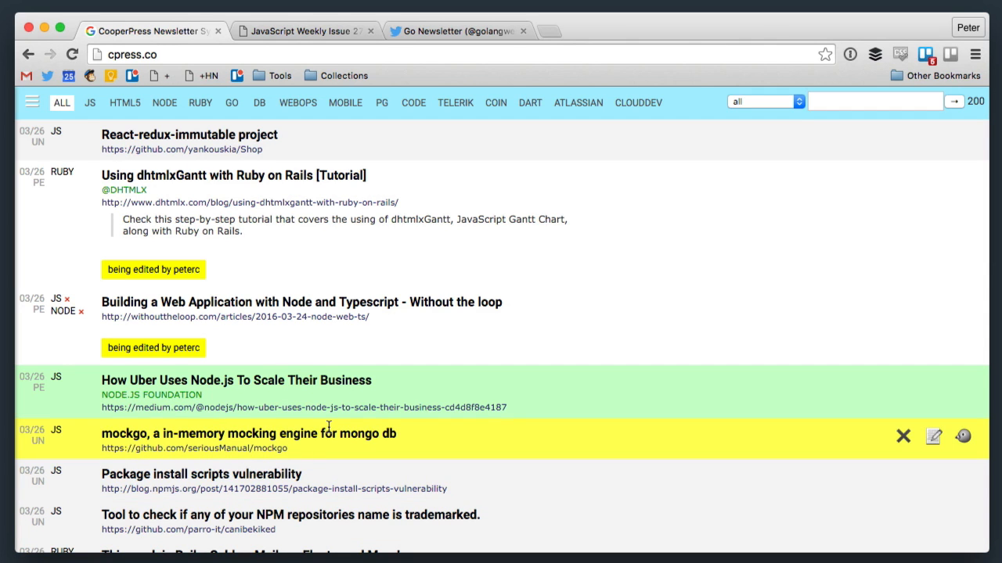
# Delete the item "This week in Rails: Cables, Mailers, Floats, and More!" and open "Master the JavaScript Interview: What is a Pure Function?" for editing
pyautogui.scroll(-4, 329, 427)
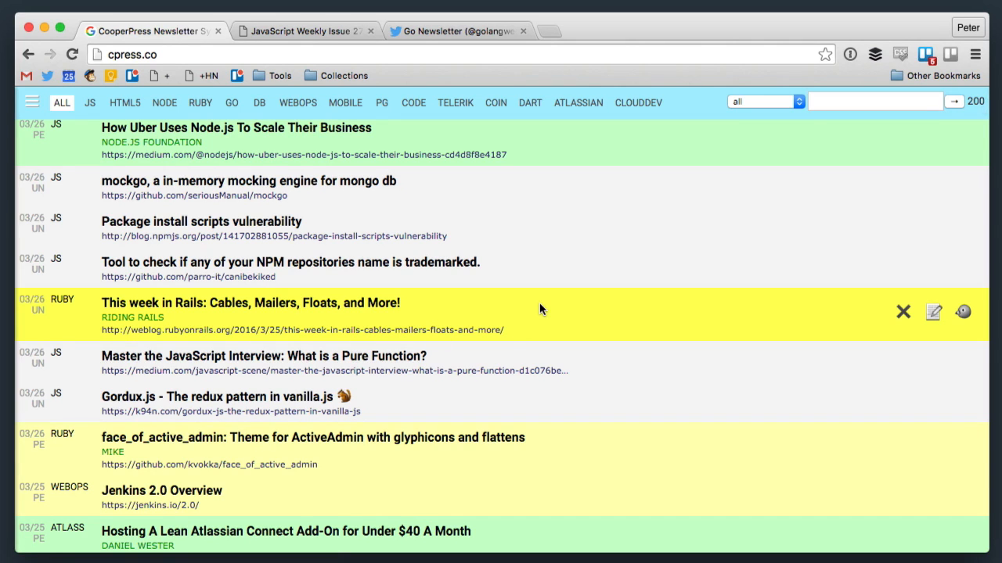
pyautogui.click(902, 313)
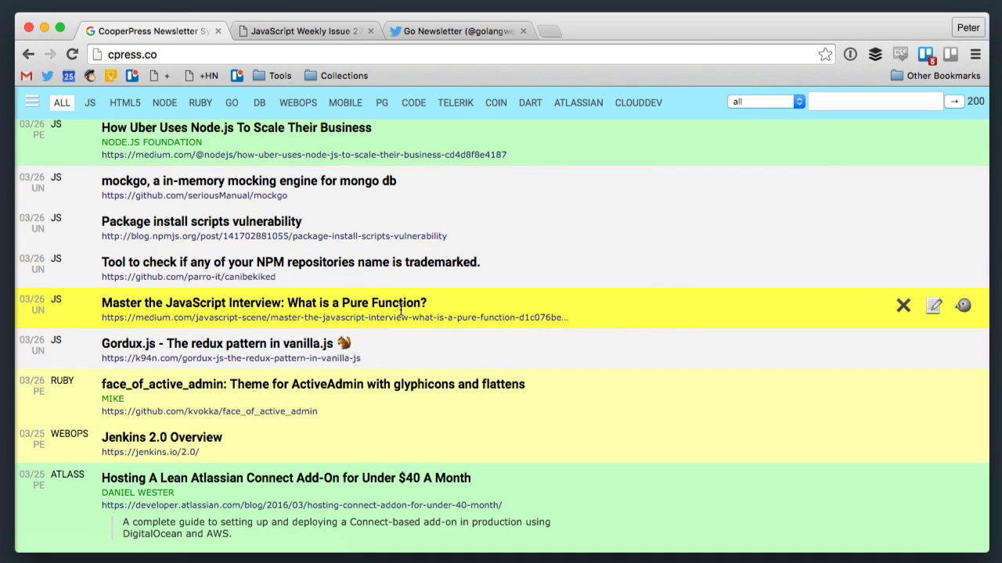
pyautogui.click(932, 306)
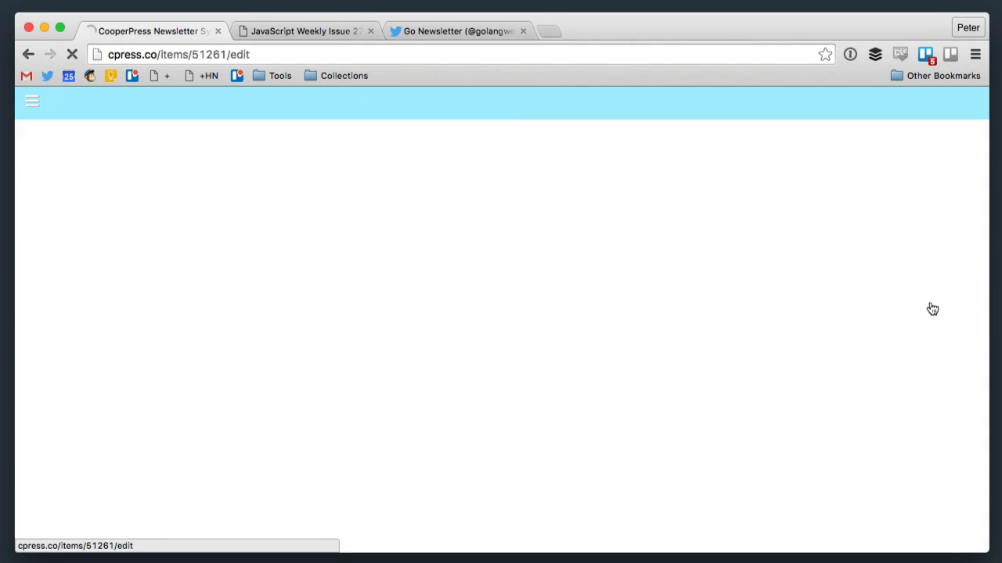
pyautogui.click(338, 246)
pyautogui.write('fsdakfljfklads')
pyautogui.press('super+a')
pyautogui.press('BackSpace')
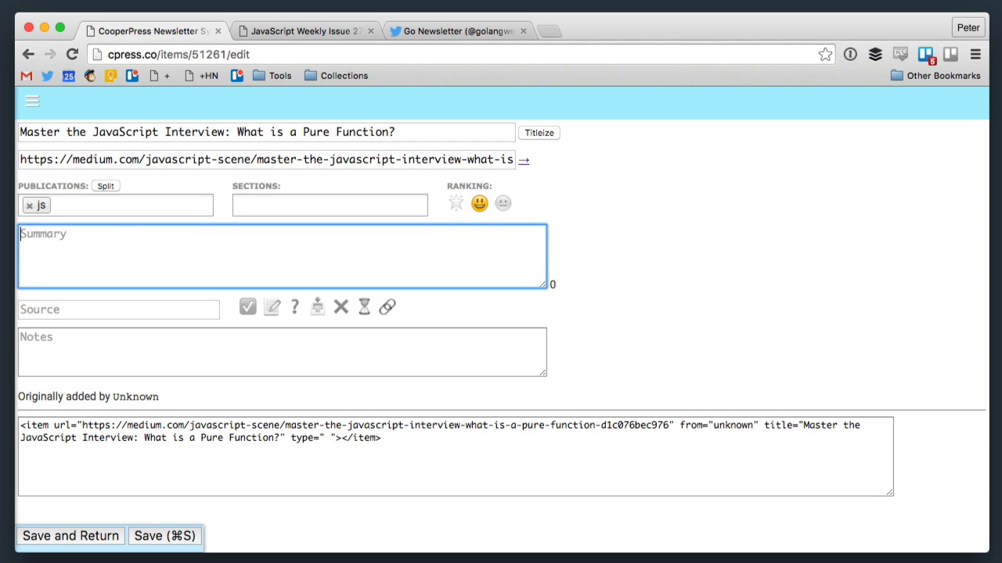
# Enter the author's name as the item's source and give the item the pencil-and-paper status
pyautogui.click(205, 302)
pyautogui.write('Eric Elliott')
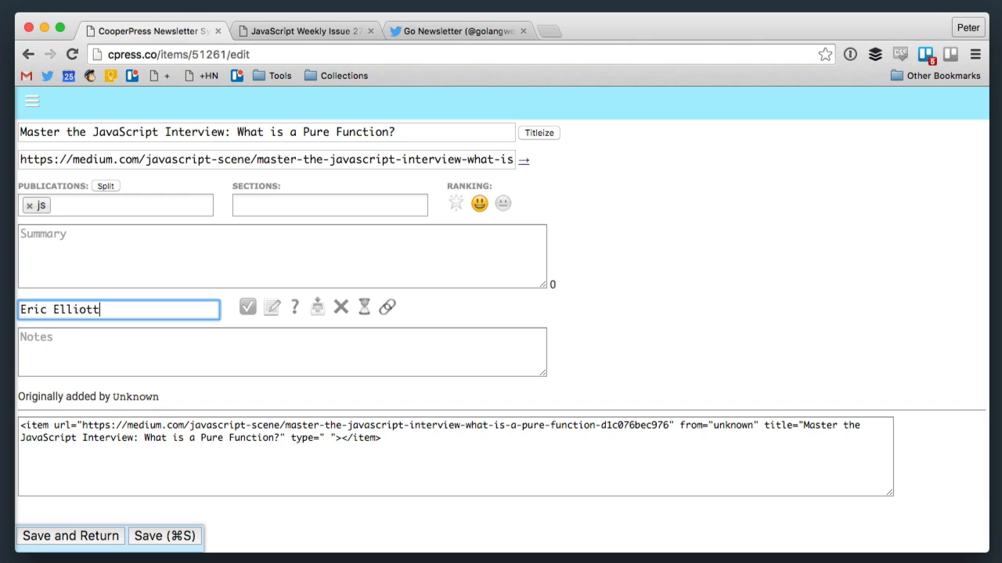
pyautogui.click(273, 312)
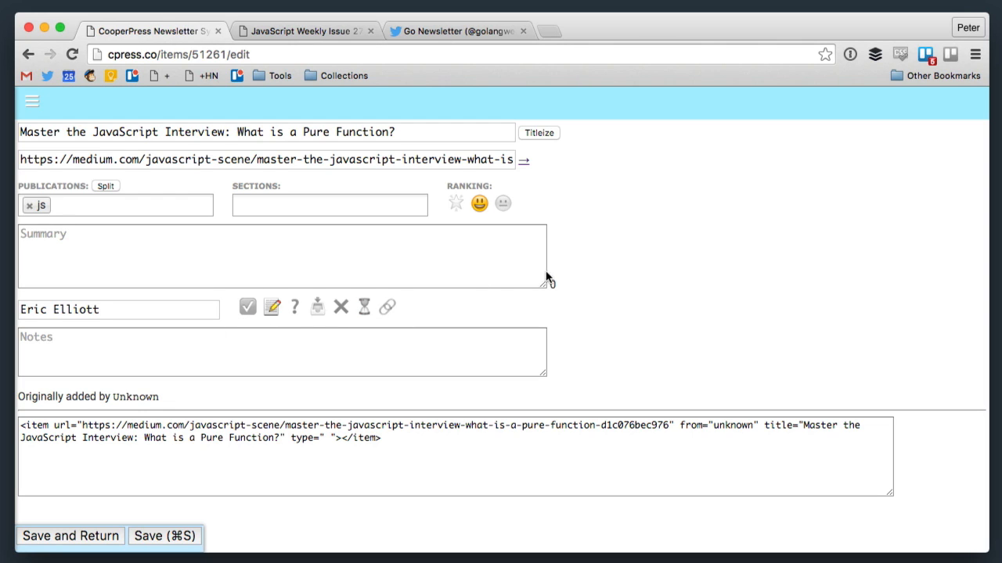
# Set the item's ranking to the star and its section to tutorial, saving it and returning to the item list
pyautogui.click(454, 209)
pyautogui.click(306, 210)
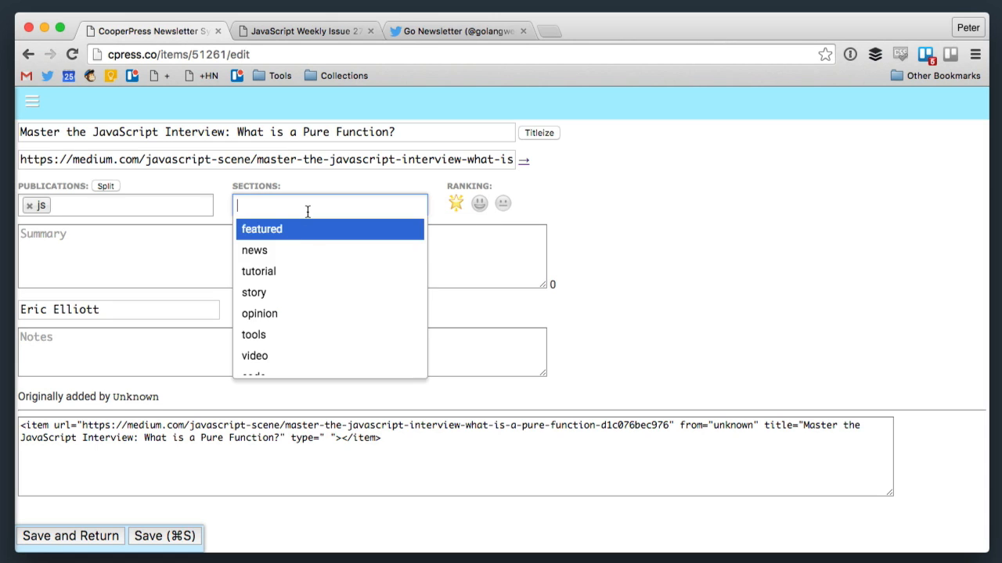
pyautogui.click(287, 270)
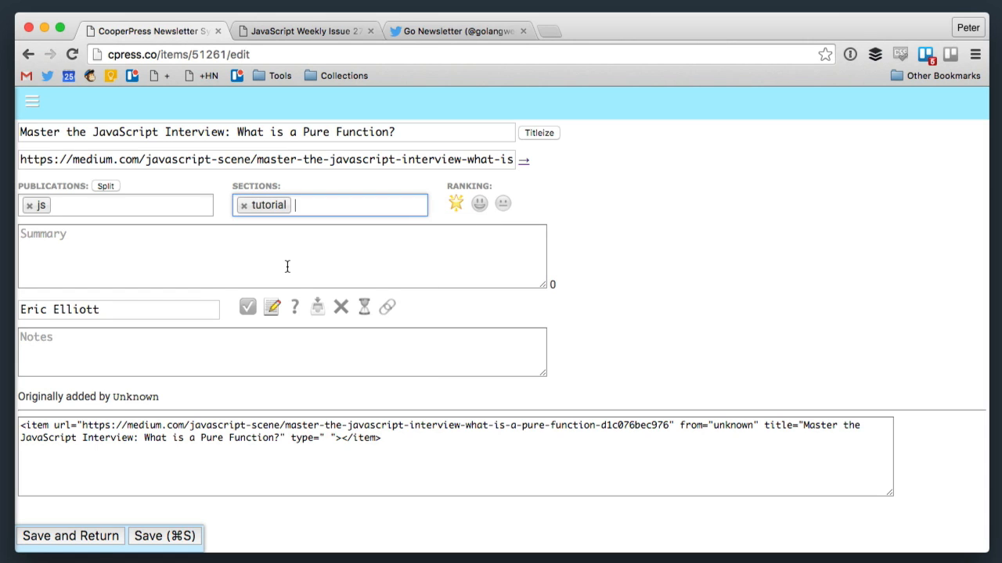
pyautogui.click(83, 543)
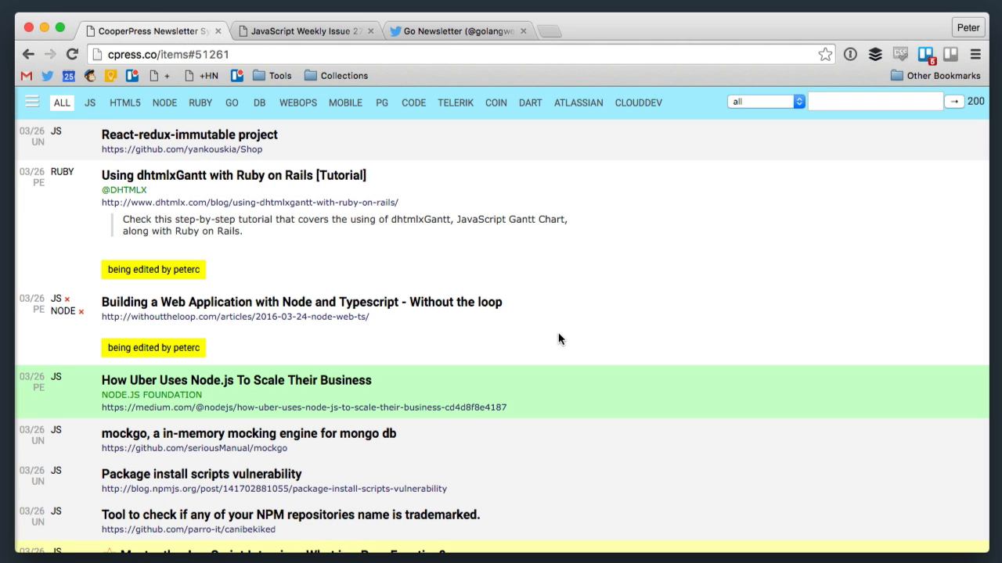
# Filter the item list to JS publication items with the status DONE
pyautogui.click(90, 103)
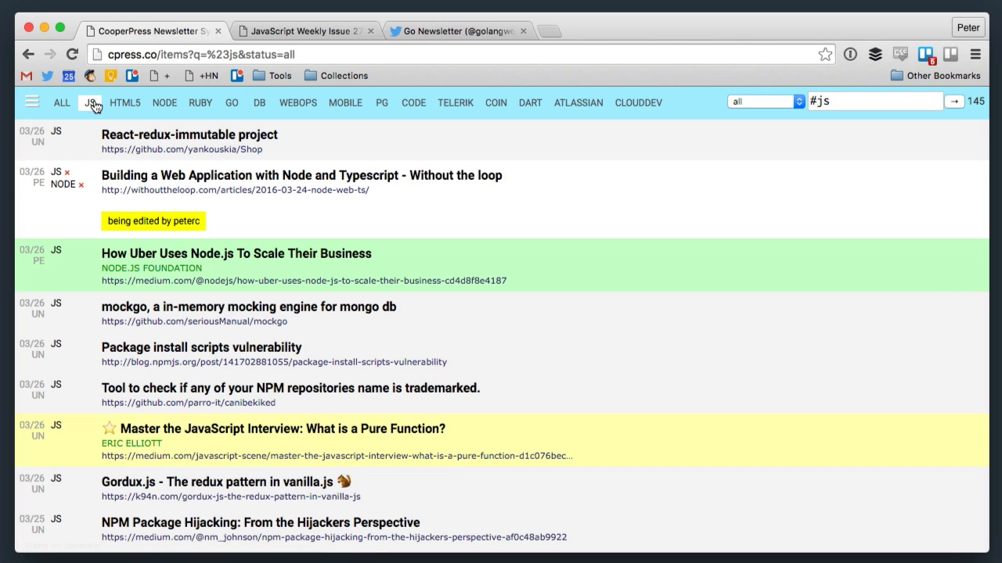
pyautogui.click(794, 100)
pyautogui.click(765, 127)
pyautogui.click(955, 103)
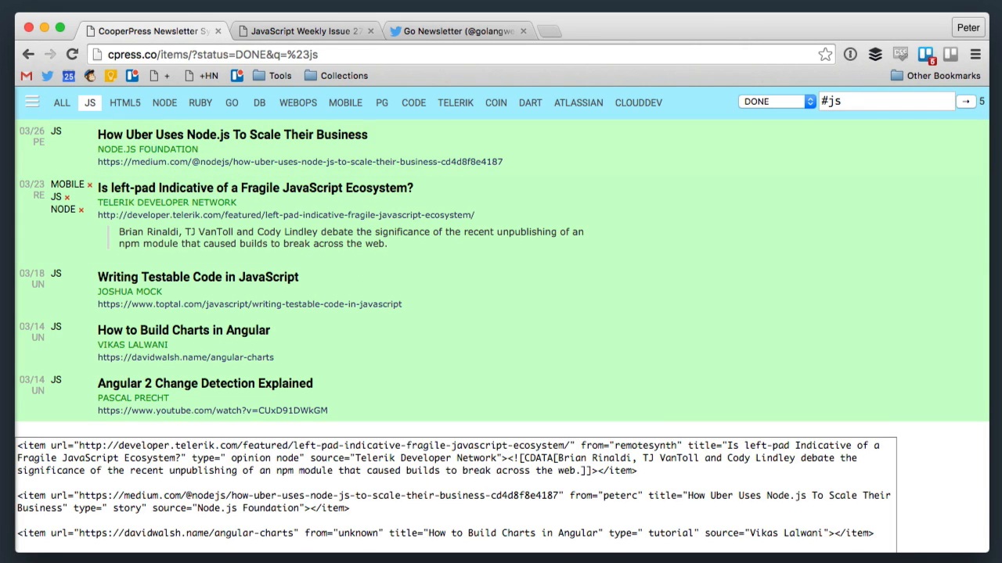
# Bring up the Medium article "Building a platform for serverless data-driven applications with Node.js and microservices" and skim it from start to end
pyautogui.press('super+Tab')
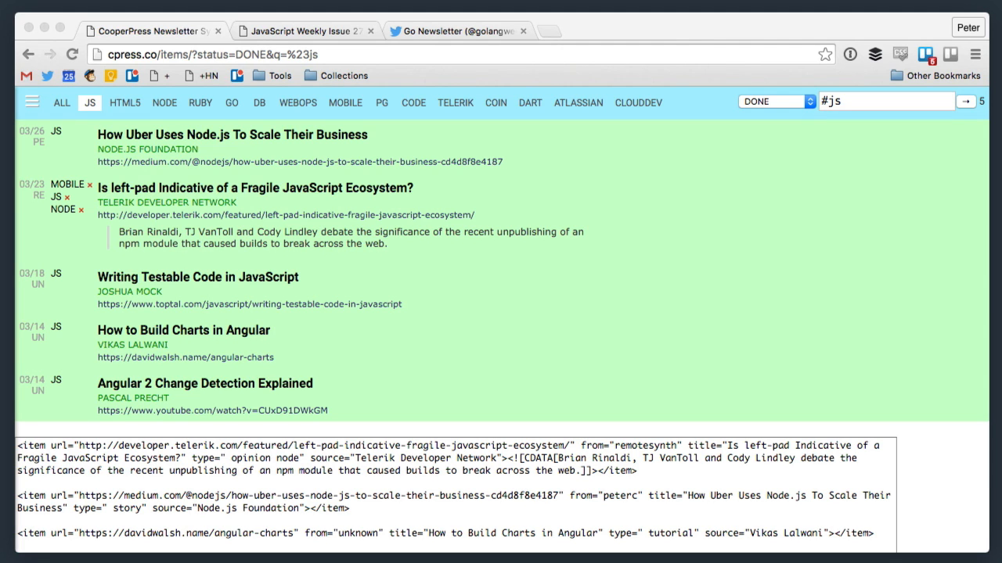
pyautogui.moveTo(1001, 23); pyautogui.dragTo(765, 24)
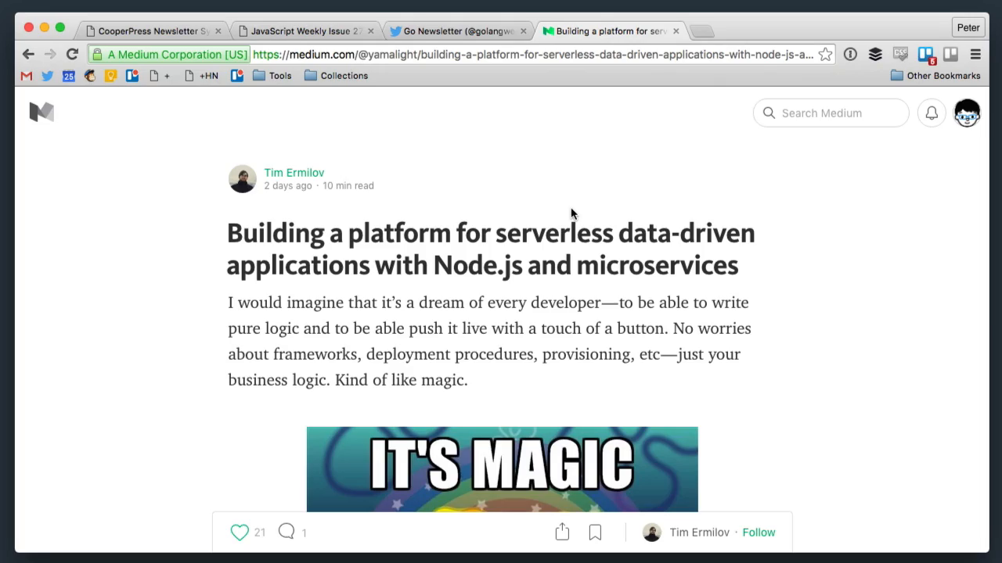
pyautogui.scroll(-20, 590, 286)
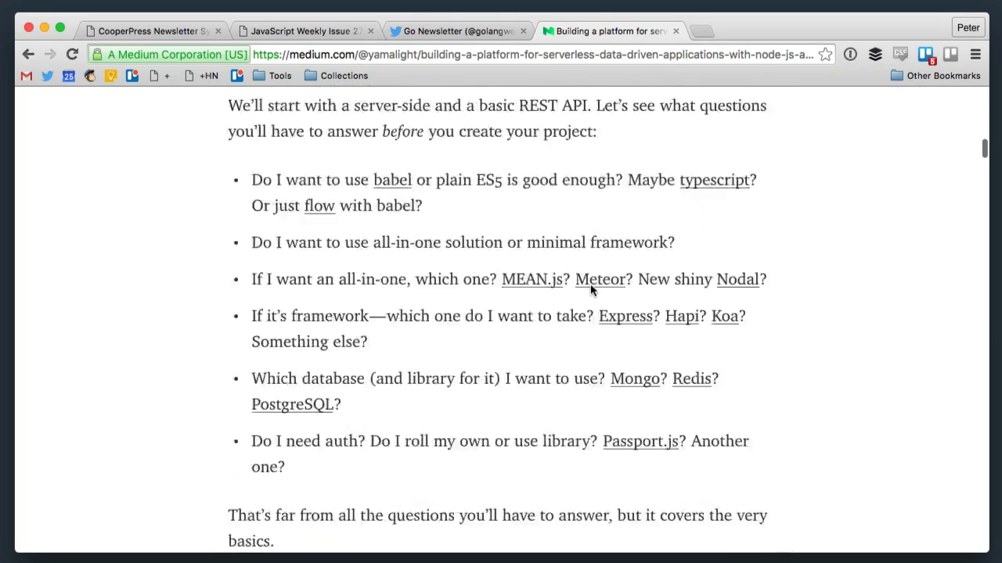
pyautogui.scroll(-20, 590, 291)
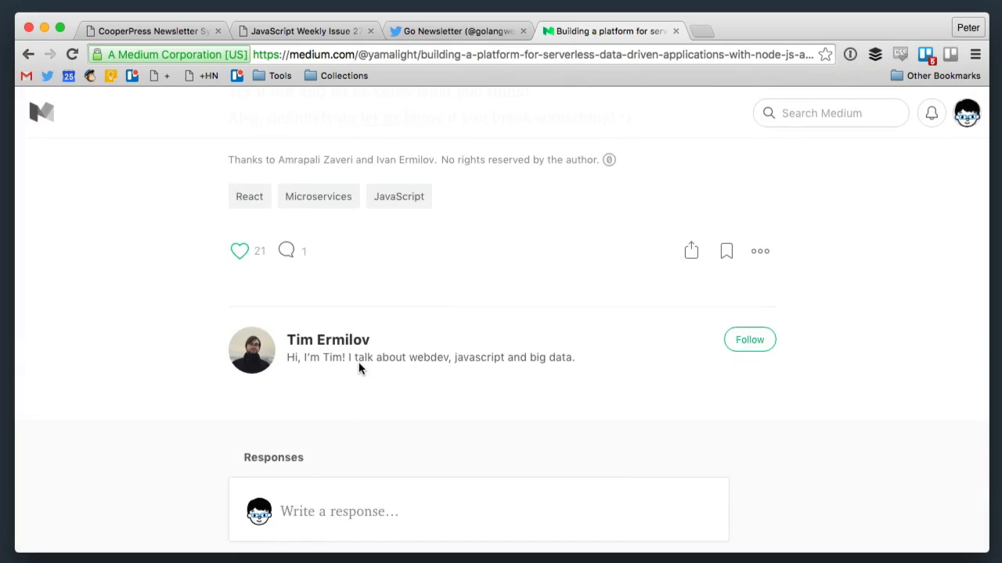
pyautogui.scroll(-10, 358, 367)
pyautogui.scroll(20, 360, 368)
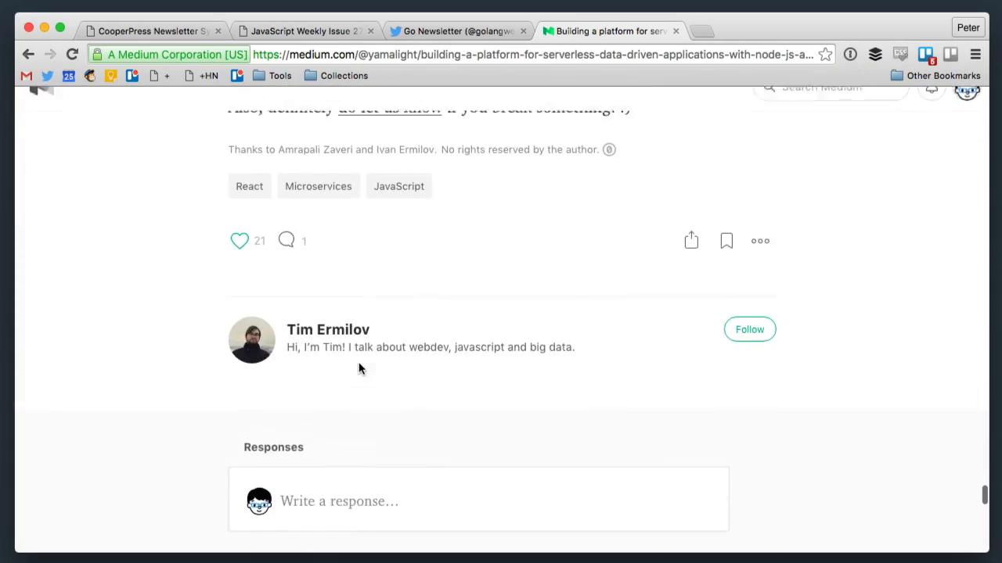
pyautogui.scroll(20, 538, 383)
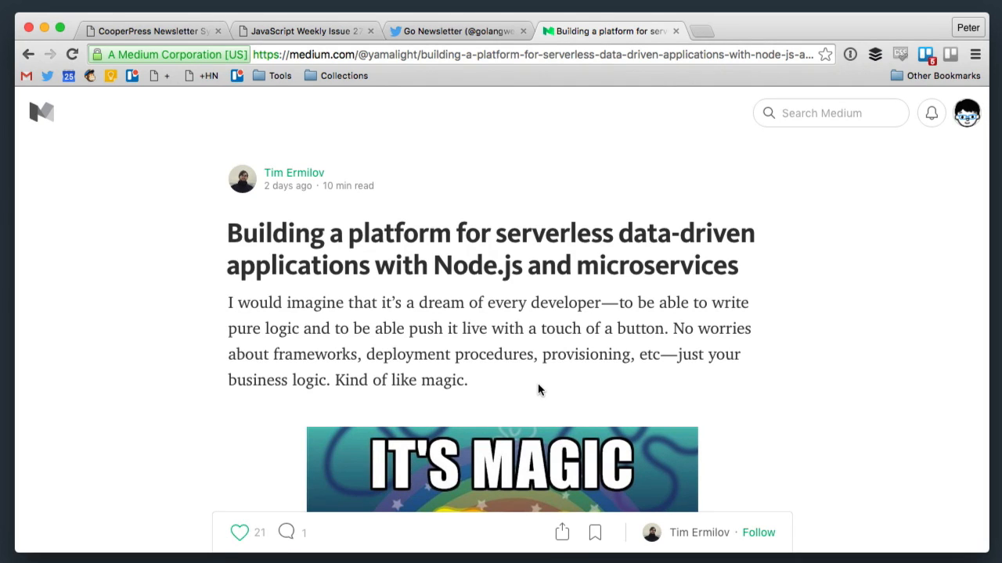
# Capture the Medium article as a new newsletter item with the bookmarklet and remove db from its publications
pyautogui.click(164, 83)
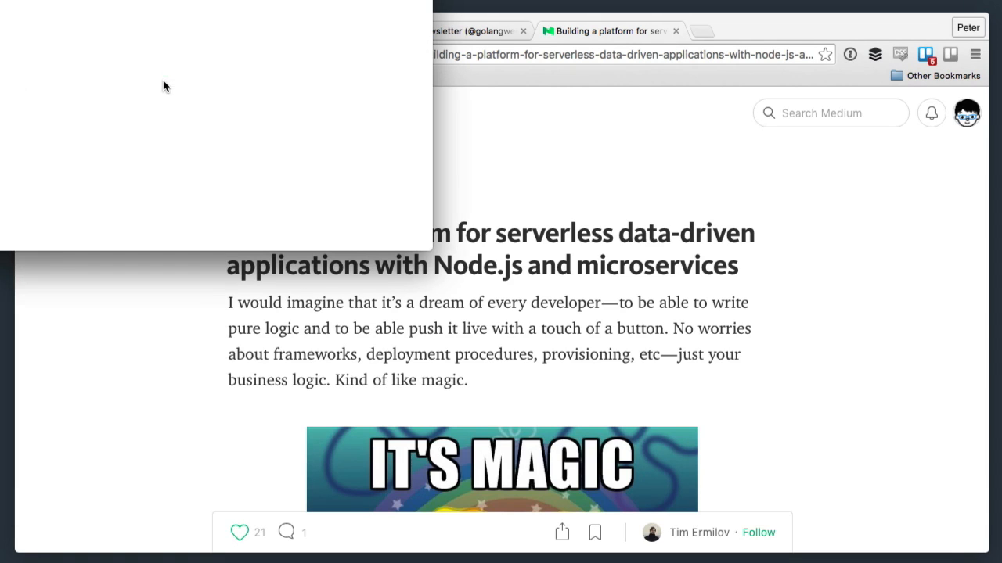
pyautogui.moveTo(418, 9); pyautogui.dragTo(637, 152)
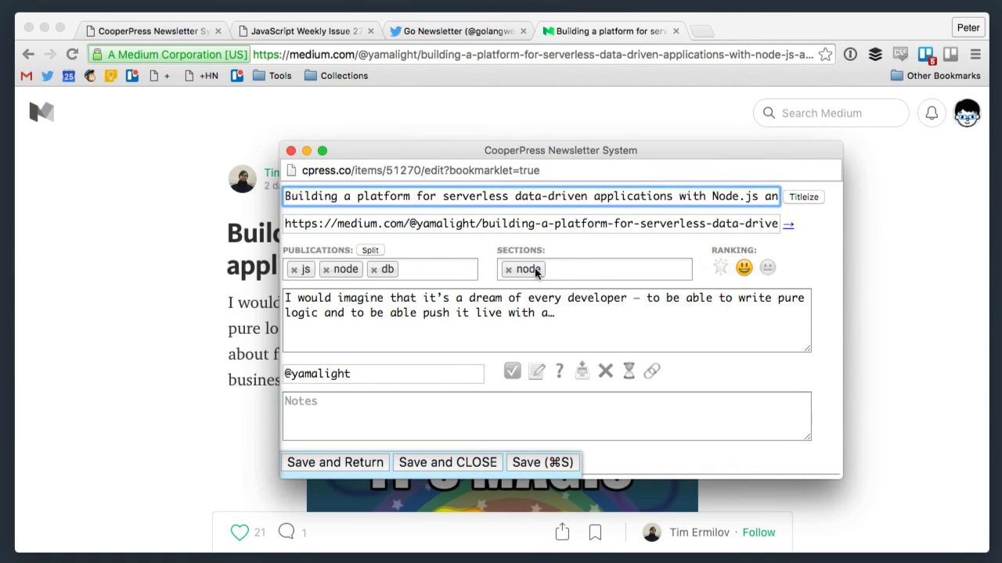
pyautogui.click(374, 270)
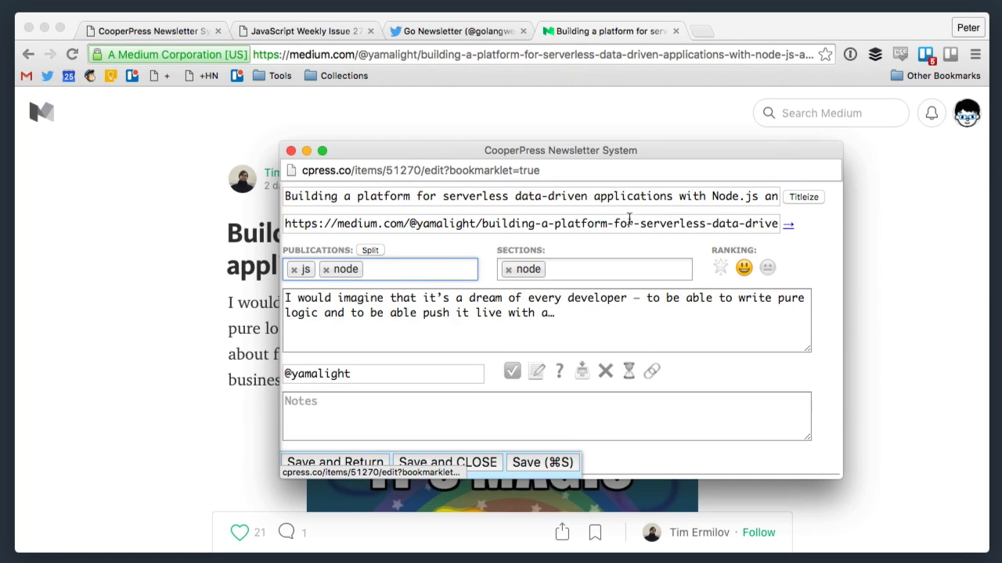
# Convert the new item's title to title case and give the item the pencil-and-paper status
pyautogui.click(777, 201)
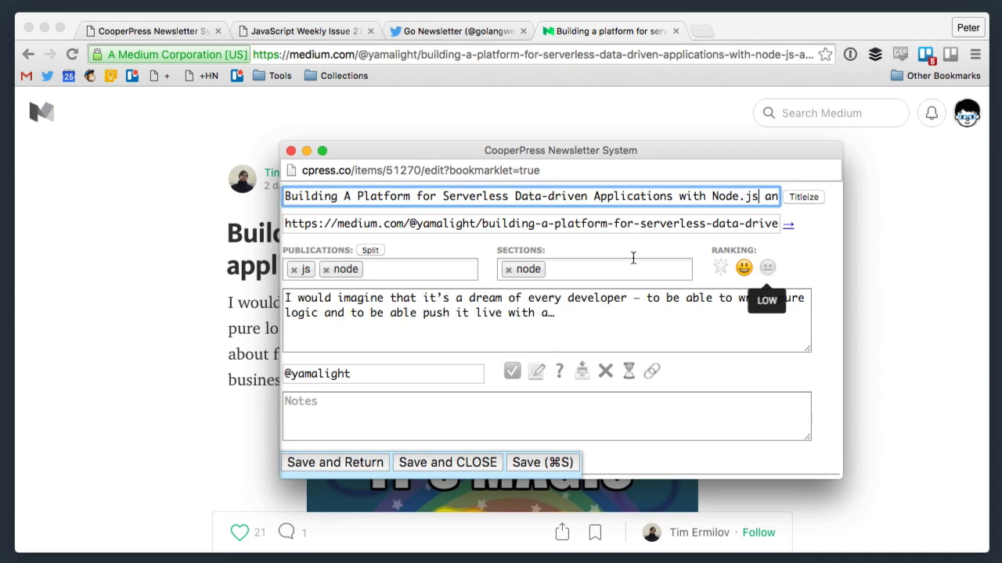
pyautogui.click(537, 373)
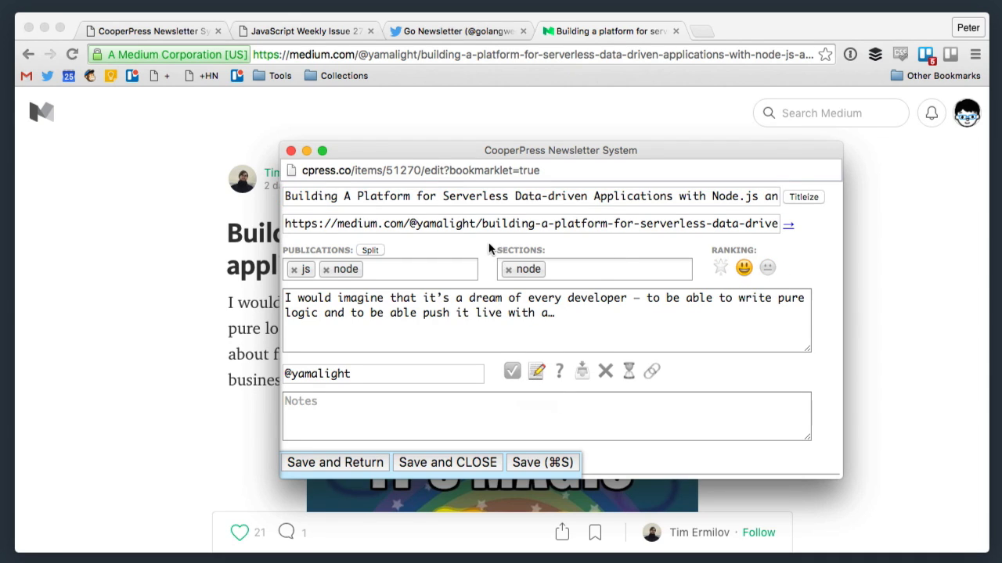
# Remove the node section from the new item, replace the author handle with the author's full name, and save and close it
pyautogui.click(508, 269)
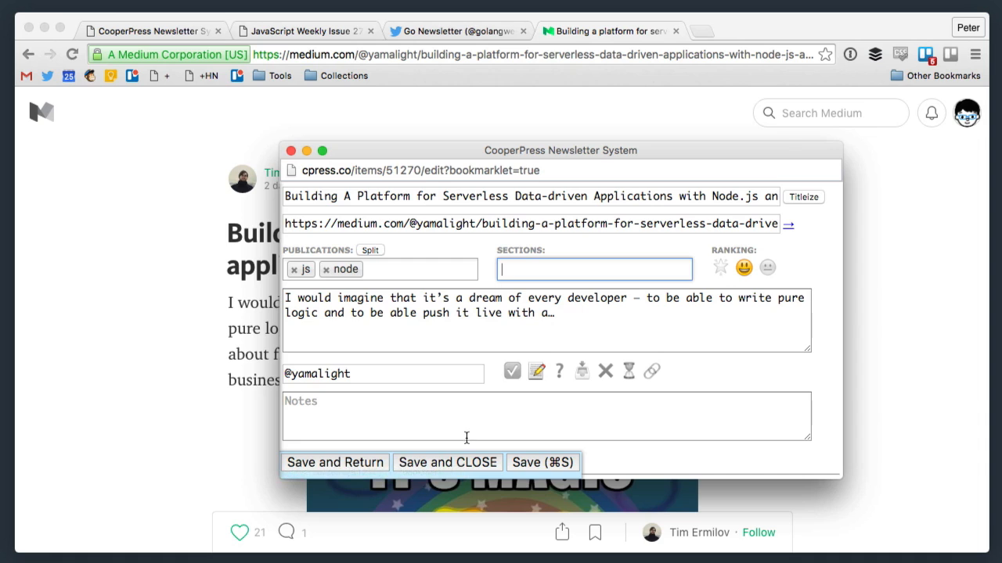
pyautogui.click(408, 374)
pyautogui.moveTo(439, 166); pyautogui.dragTo(428, 230)
pyautogui.press('super+a')
pyautogui.press('BackSpace')
pyautogui.write('Tim Ermilov')
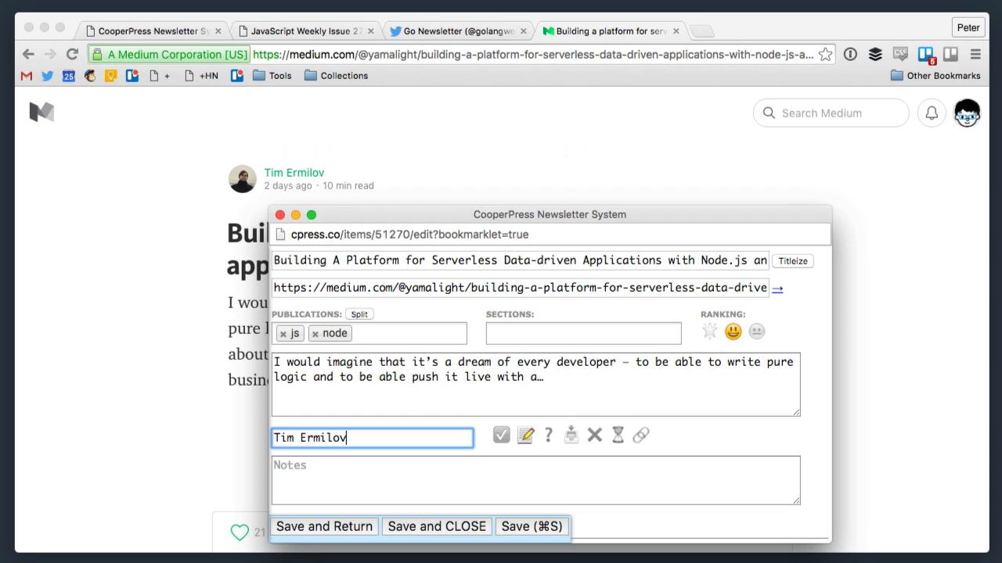
pyautogui.moveTo(509, 218); pyautogui.dragTo(508, 214)
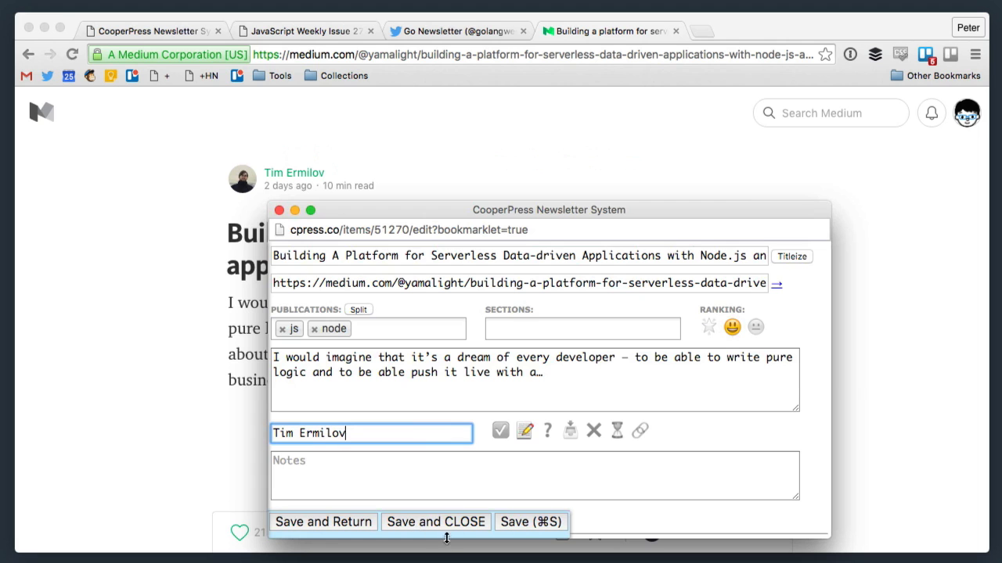
pyautogui.click(406, 525)
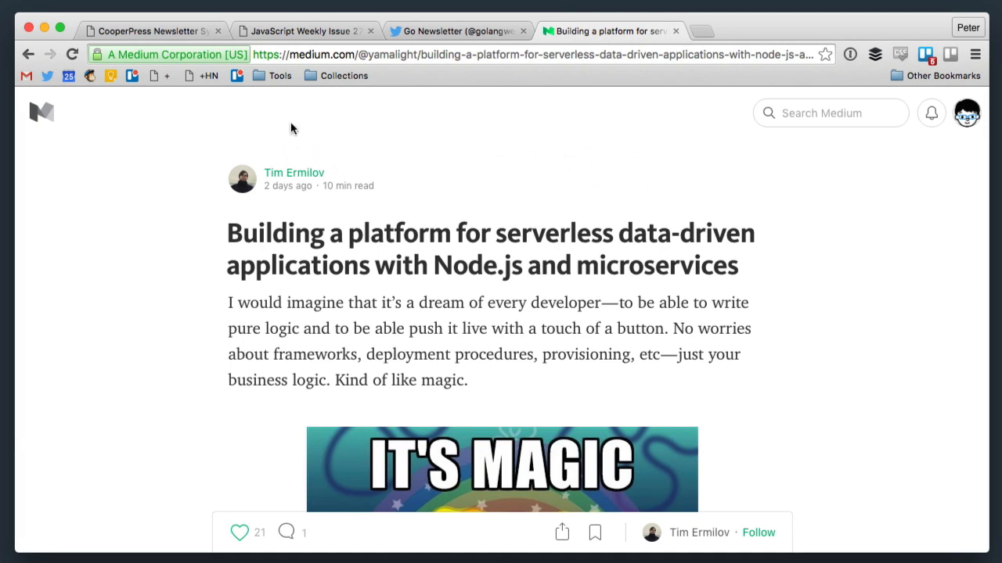
# List all JS items in the newsletter system and change "Data-driven" to "Data-Driven" in the serverless platform article's title
pyautogui.click(188, 32)
pyautogui.click(92, 107)
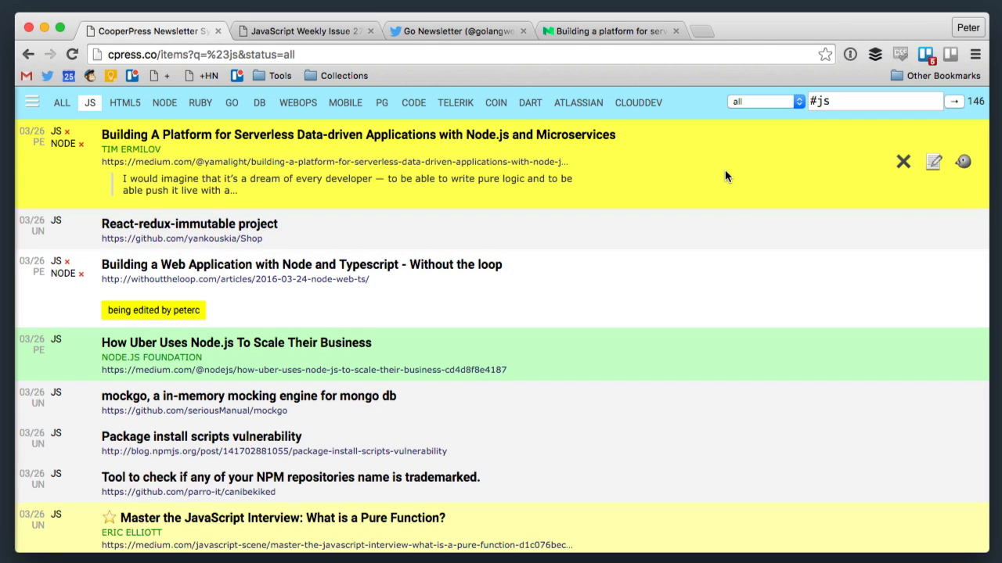
pyautogui.doubleClick(364, 136)
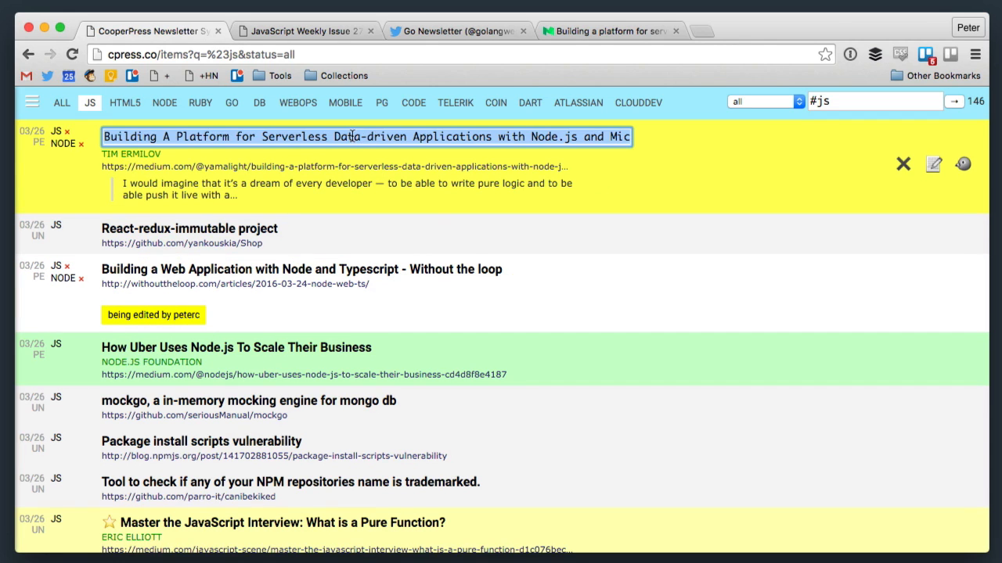
pyautogui.click(387, 139)
pyautogui.press('Left')
pyautogui.press('Left')
pyautogui.press('BackSpace')
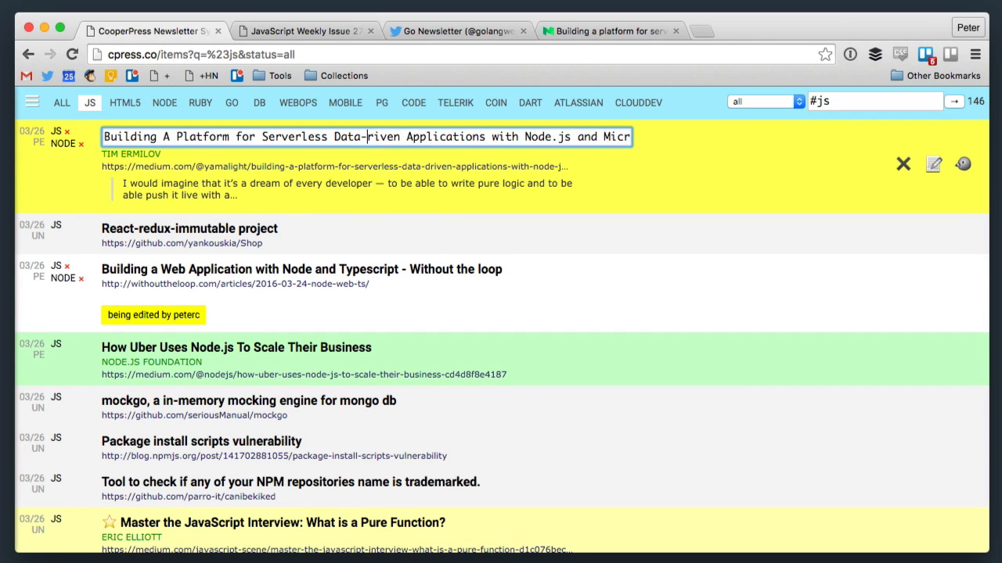
pyautogui.write('D')
pyautogui.press('Return')
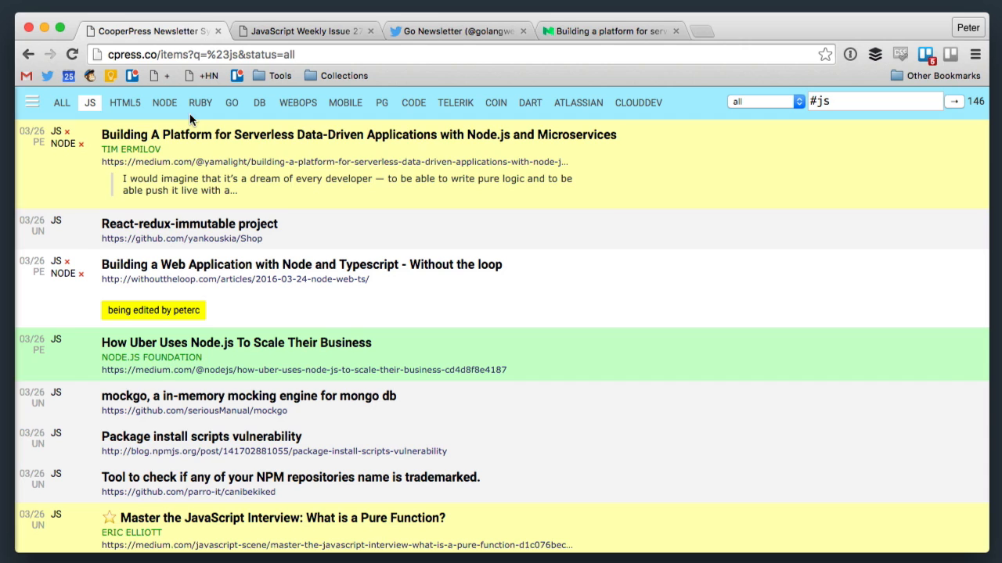
# Filter the item list to the GO publication with all statuses
pyautogui.scroll(-1, 486, 395)
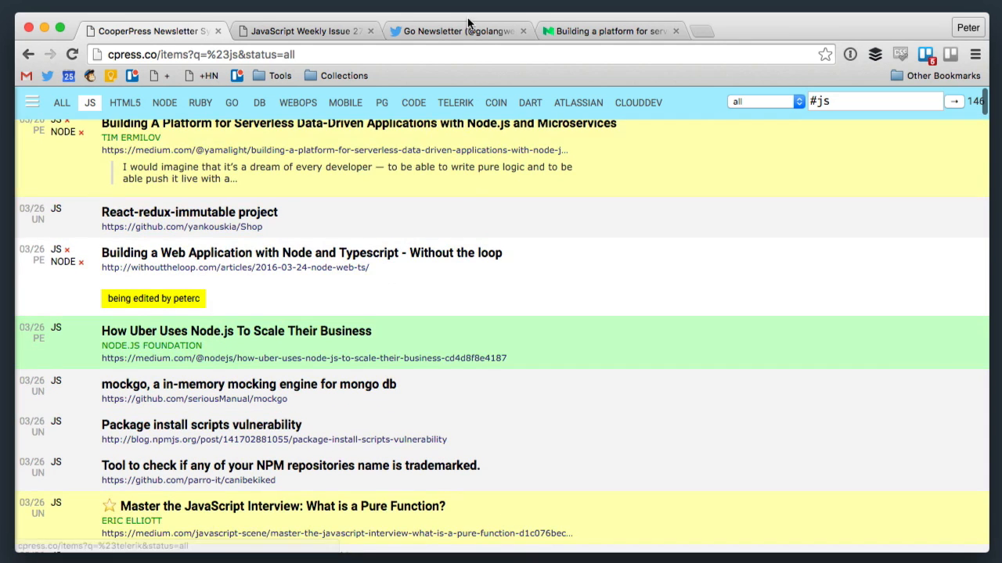
pyautogui.scroll(1, 297, 258)
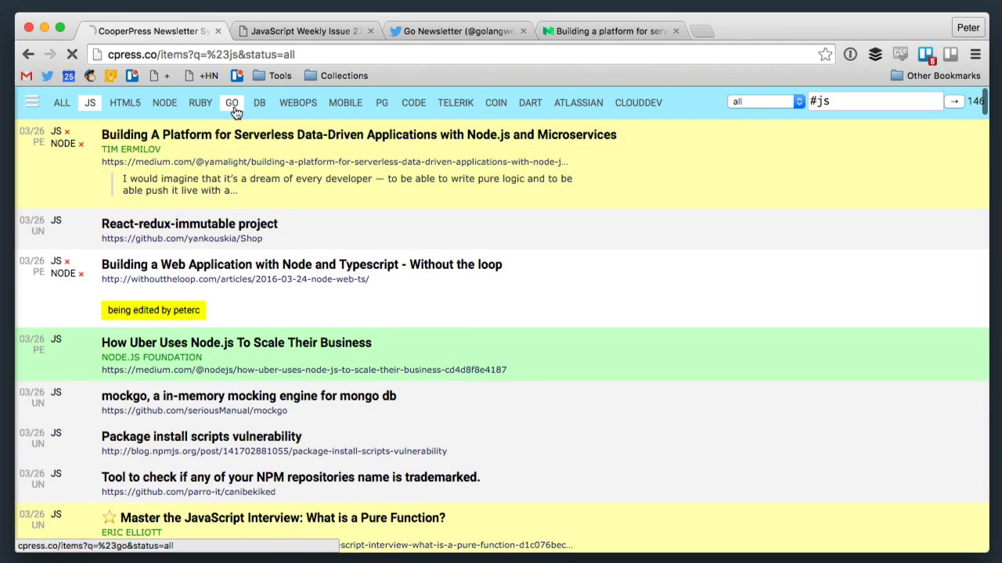
pyautogui.click(233, 105)
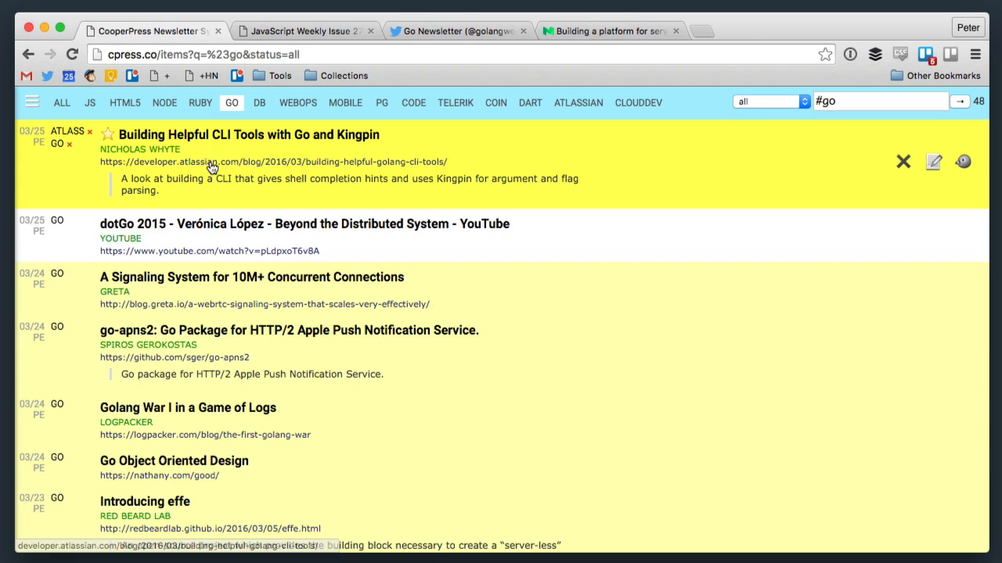